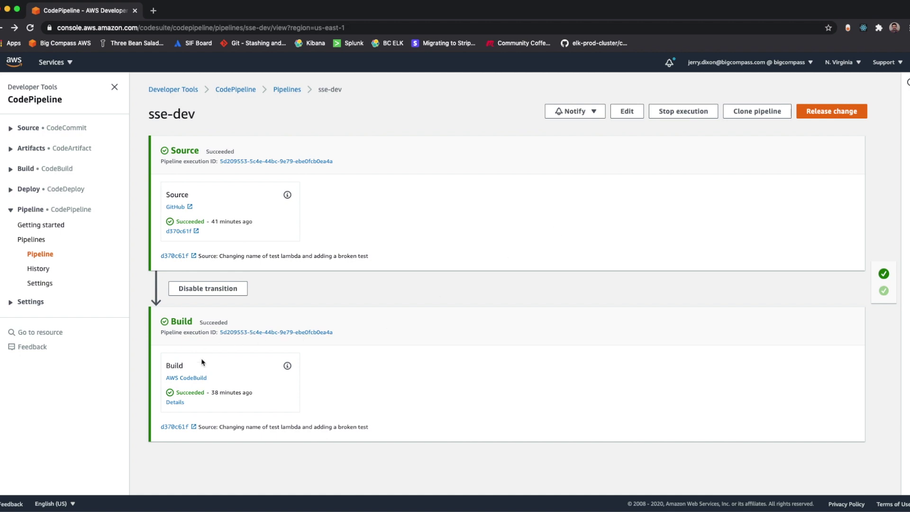
Step: Open the sse-dev CodeBuild project and view its build details, including environment and buildspec
click(187, 377)
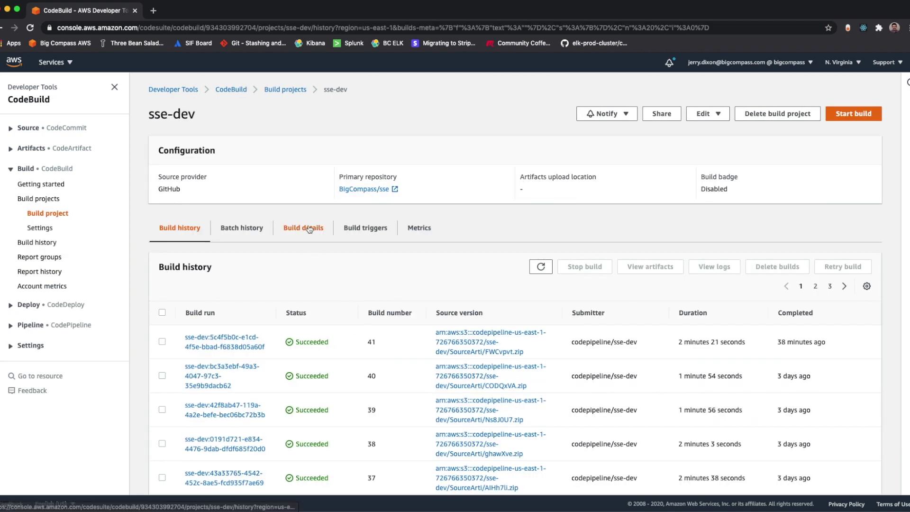
click(306, 227)
scroll(370, 285, down, 1)
scroll(370, 285, down, 3)
scroll(370, 284, down, 2)
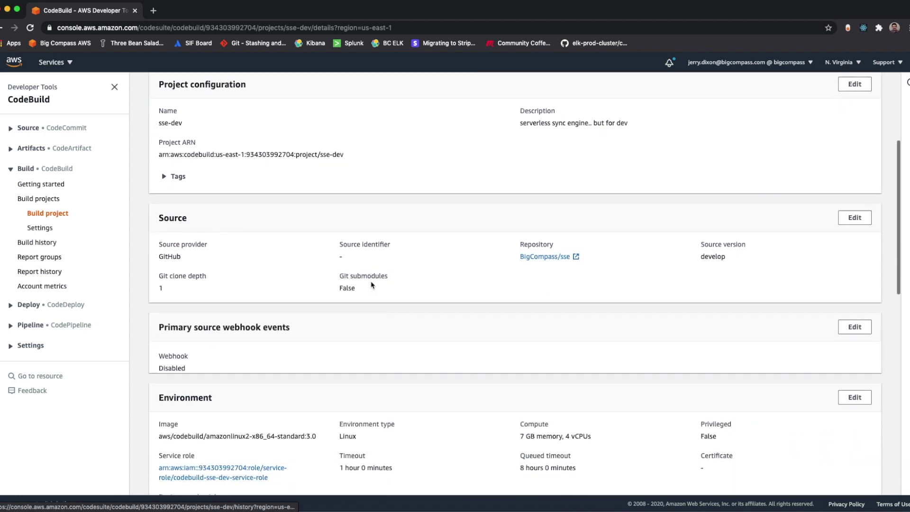
scroll(371, 285, down, 5)
scroll(370, 285, down, 2)
scroll(371, 285, down, 2)
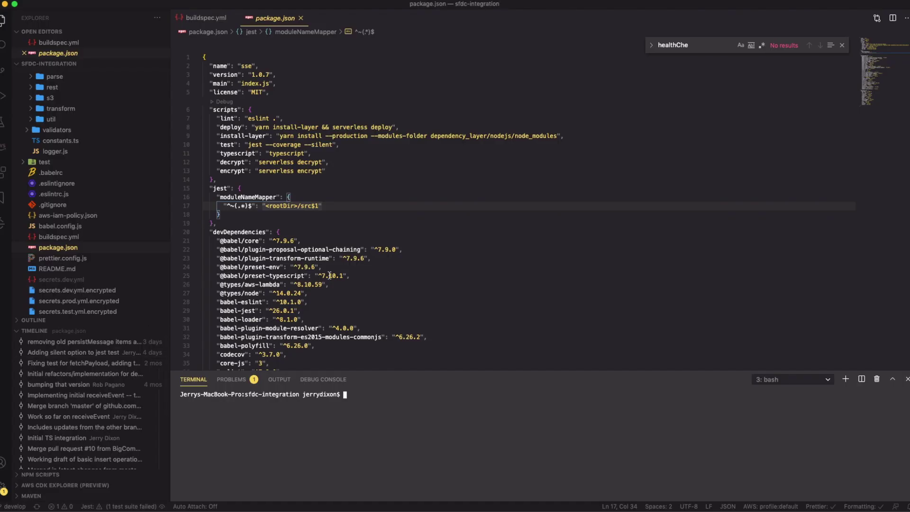
click(216, 22)
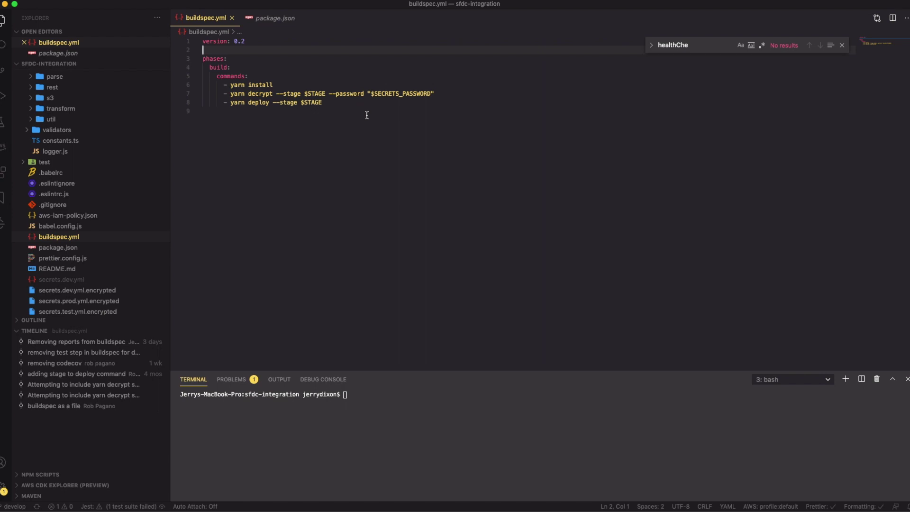
click(268, 24)
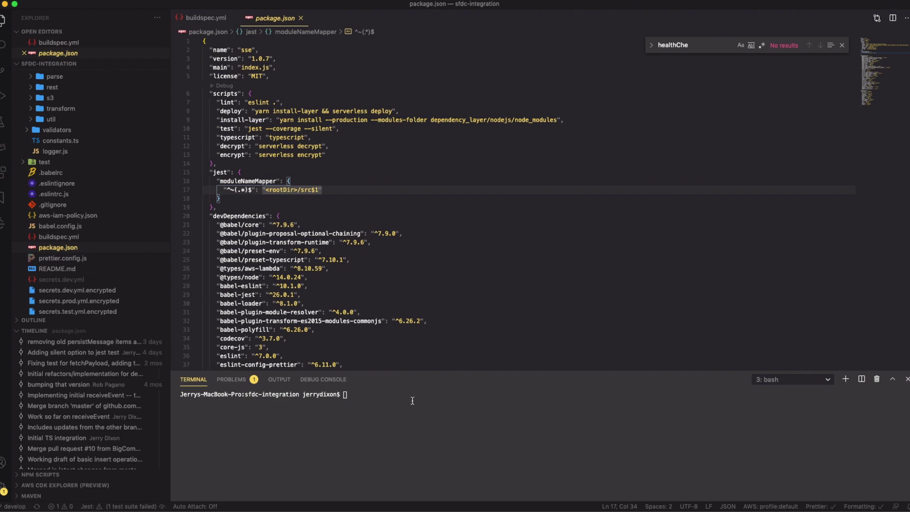
Step: Run yarn test in the terminal, showing 128 of 129 tests passing and one suite failing
click(393, 414)
text(yar)
text(n test)
key(Return)
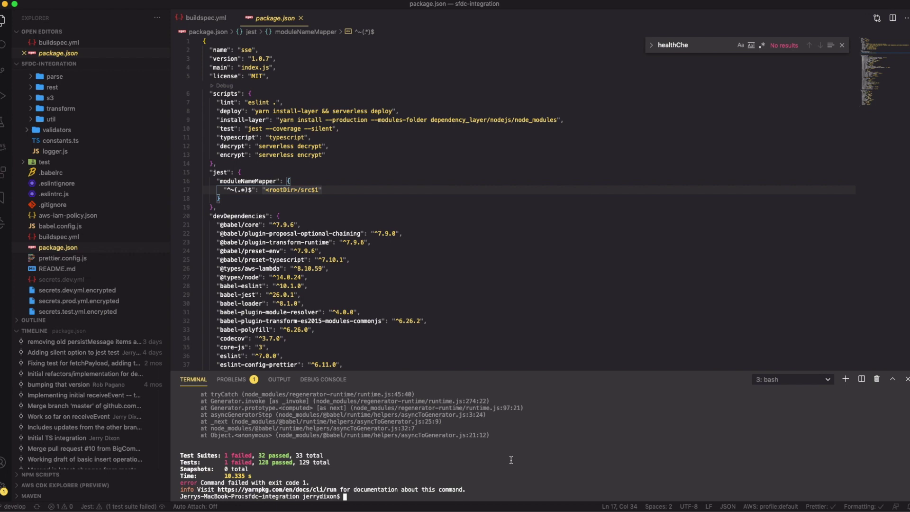
Step: Add a '- yarn test' line after the decrypt command in buildspec.yml
click(212, 20)
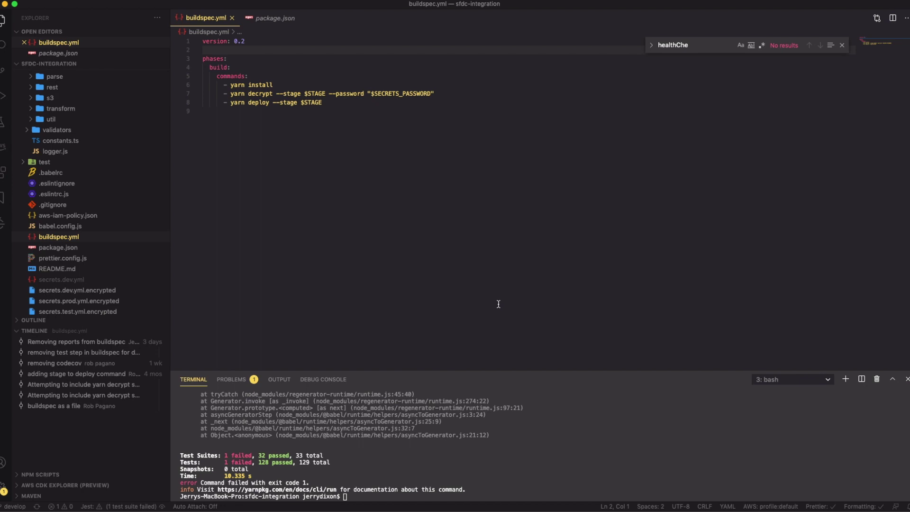
click(467, 93)
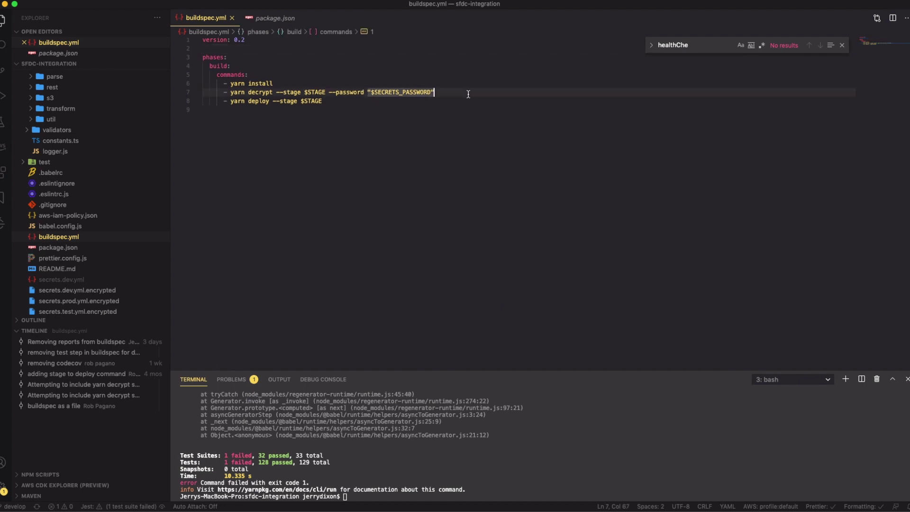
key(Return)
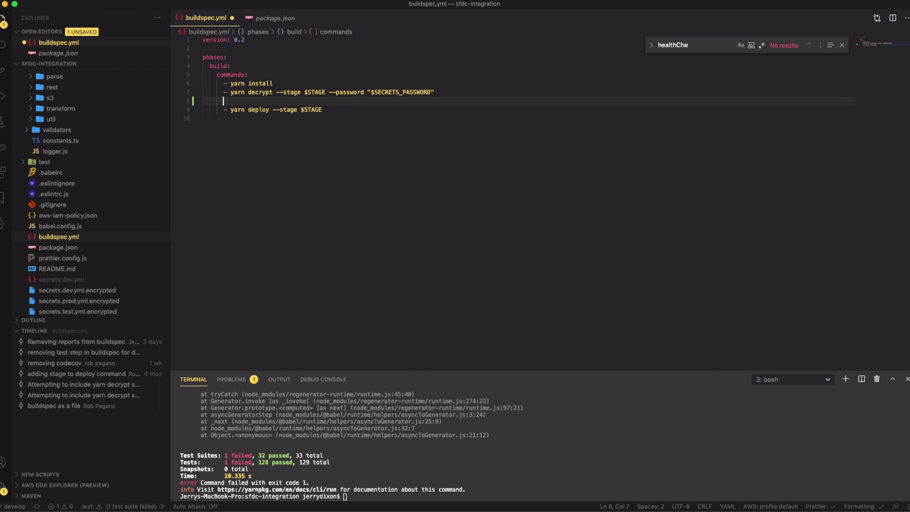
text(- yarn )
text(test)
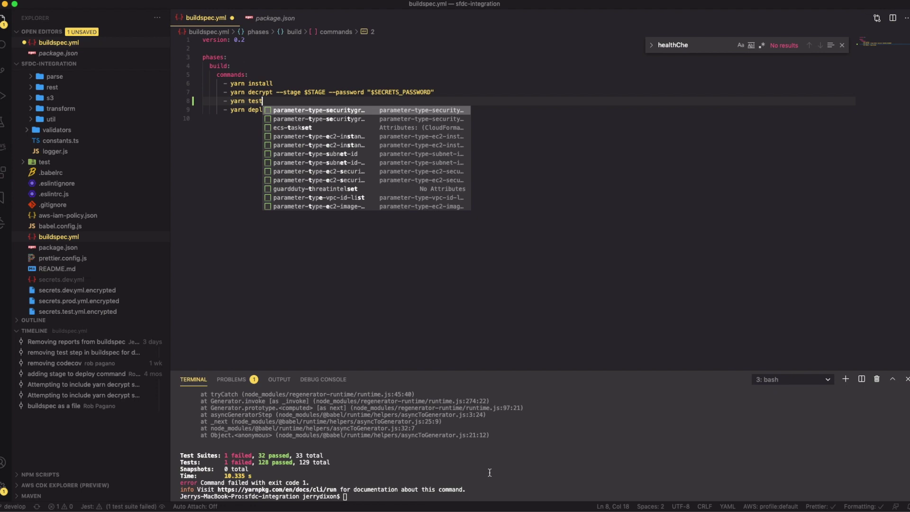
Step: Save buildspec.yml, then commit it and push to the develop branch
click(505, 476)
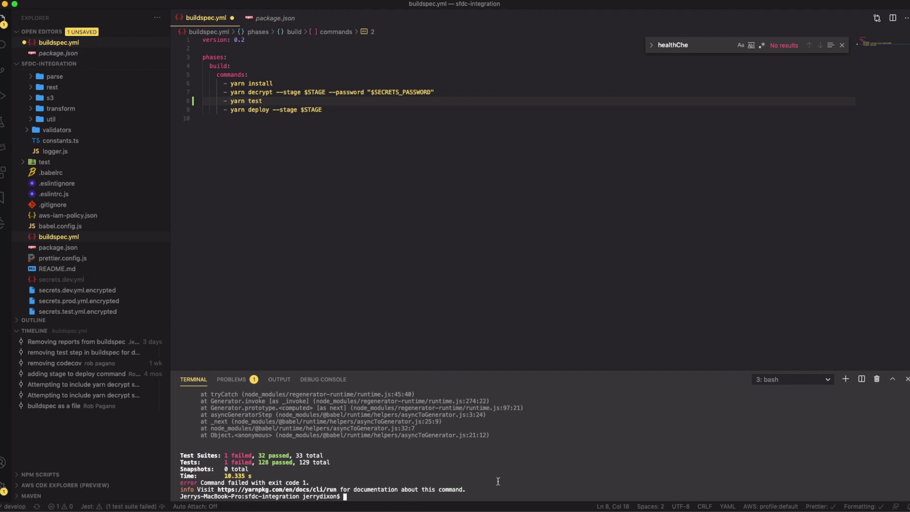
key(Down)
key(Down)
key(super+s)
text(git )
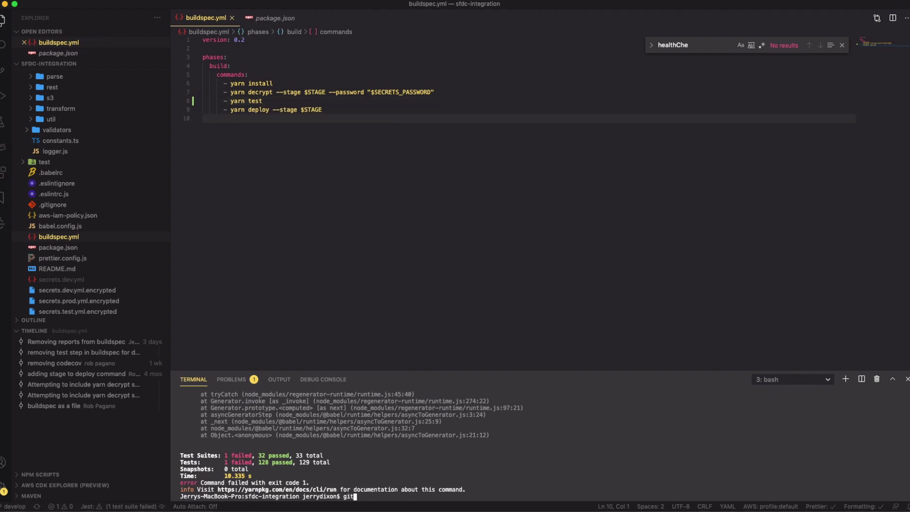
text(add . && git commi)
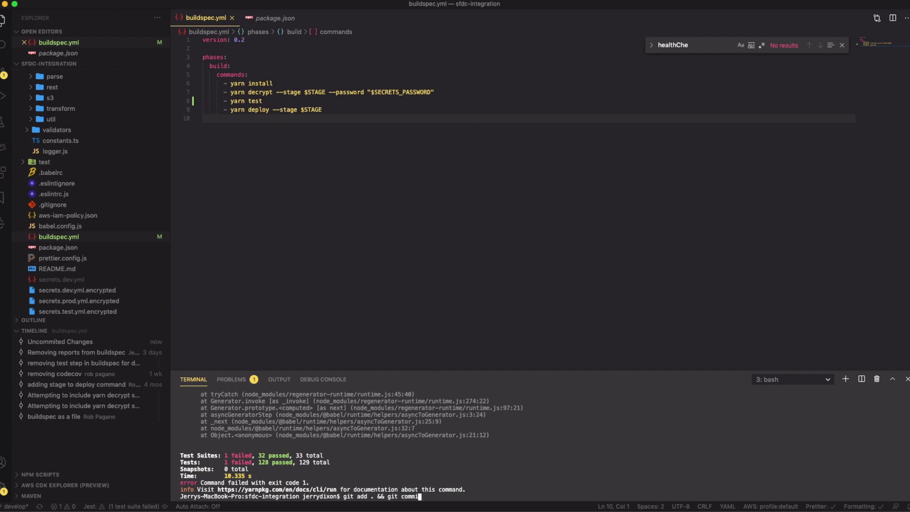
text(t -m "Adding test )
text(to buildspec.yml)
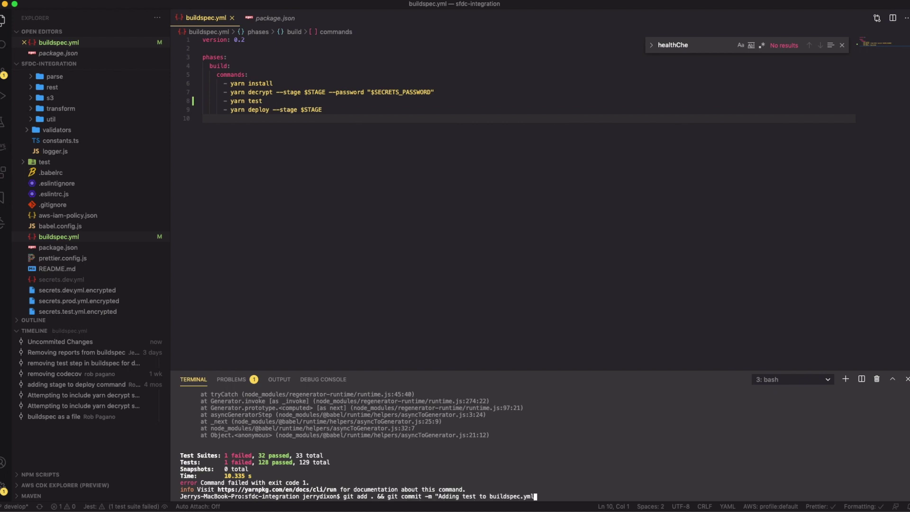
text(" && git push origin)
text( develop)
key(Return)
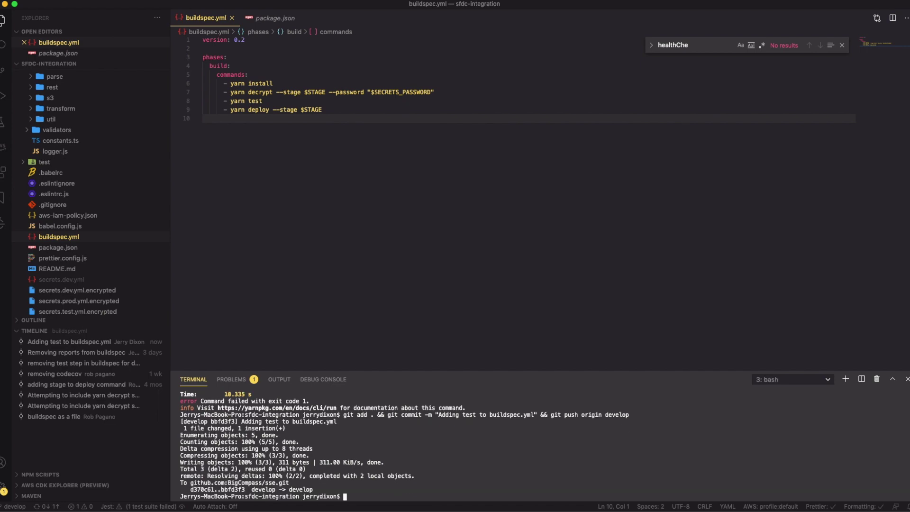
Step: Return to the sse-dev pipeline and watch Source succeed and Build fail
key(super+Tab)
scroll(254, 179, up, 10)
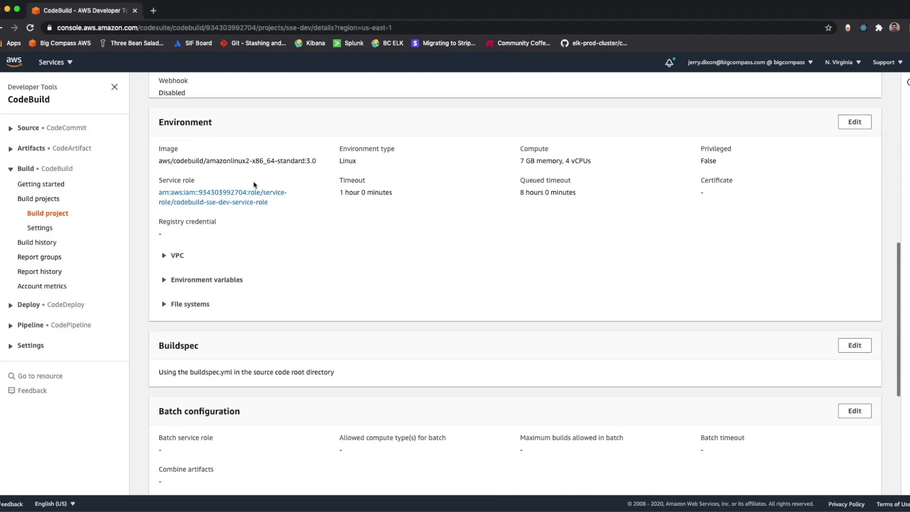
click(3, 27)
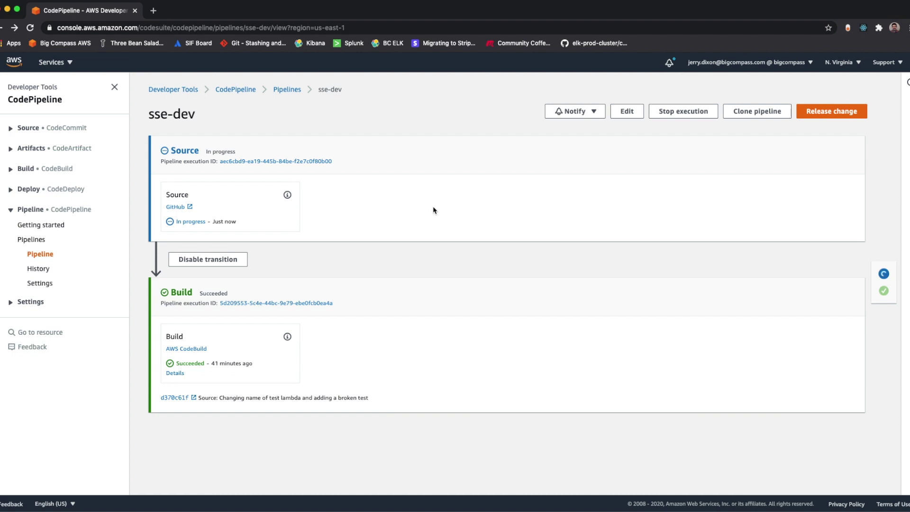
click(175, 402)
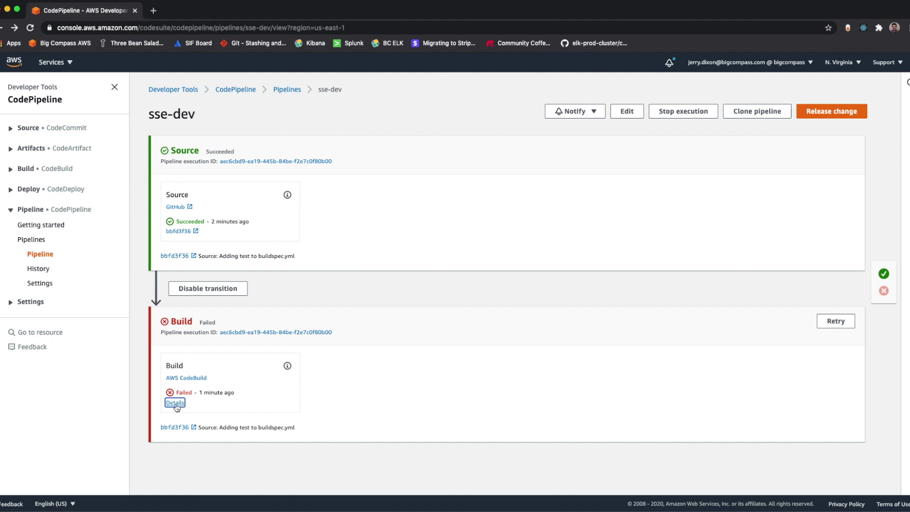
Step: Open the failed Build action's execution details to read the ingestEvent test failure log
click(175, 403)
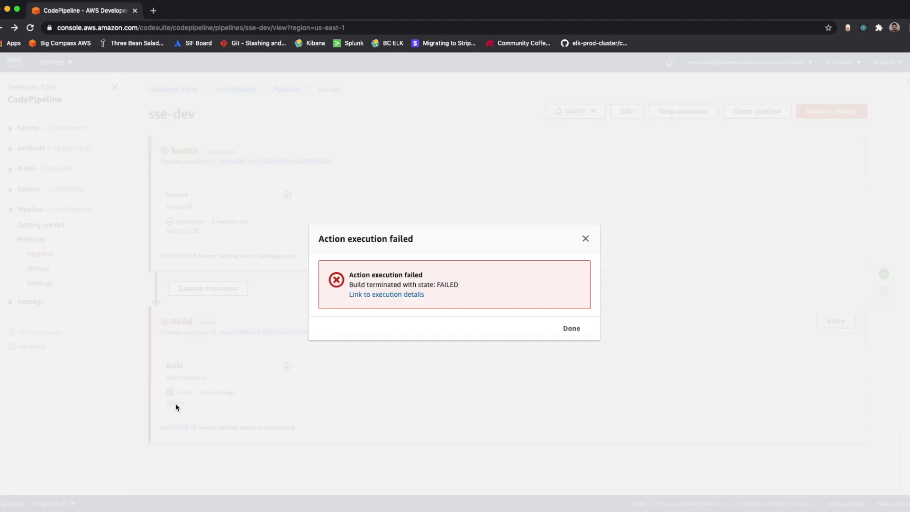
click(378, 295)
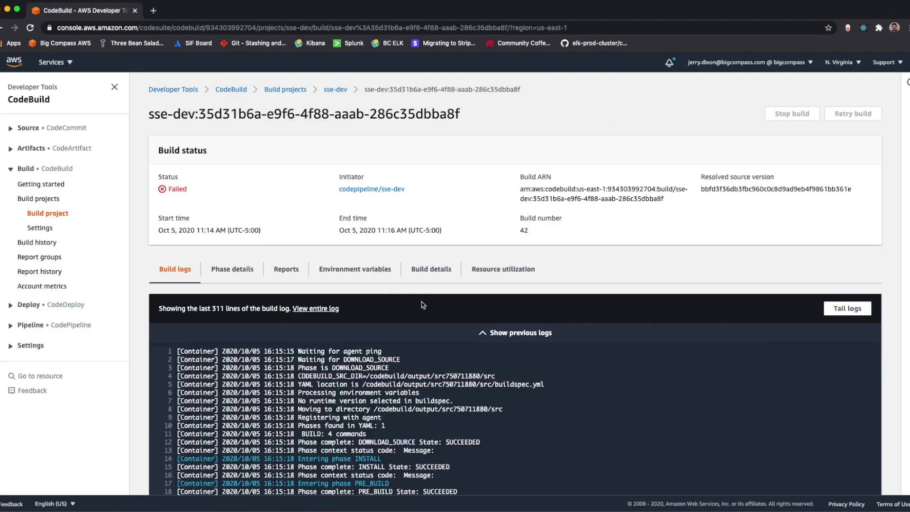
scroll(535, 420, down, 2)
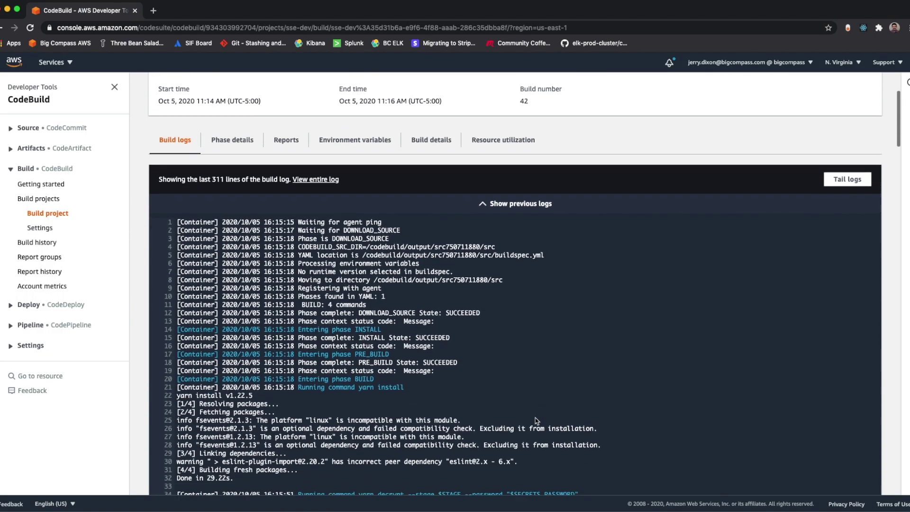
scroll(535, 420, down, 1)
scroll(512, 414, down, 2)
scroll(505, 413, down, 2)
scroll(504, 408, down, 5)
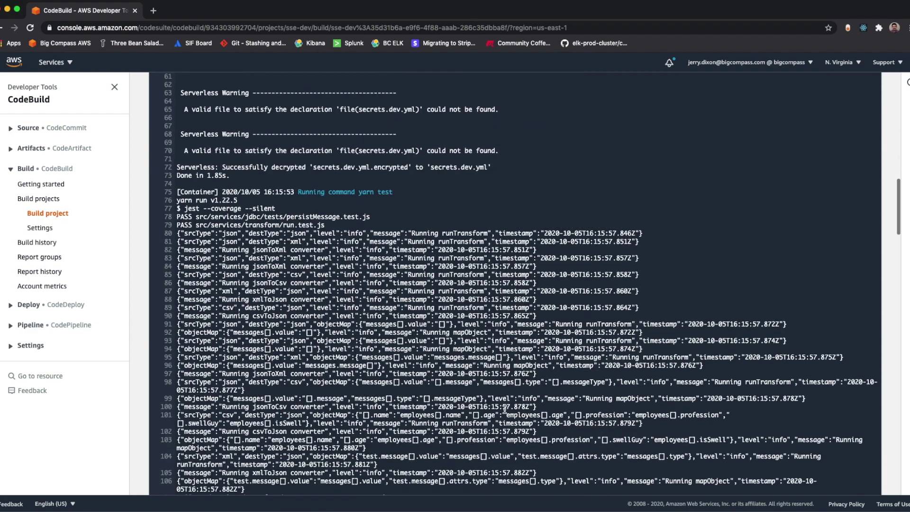
scroll(503, 409, down, 2)
scroll(498, 398, up, 1)
scroll(387, 171, up, 1)
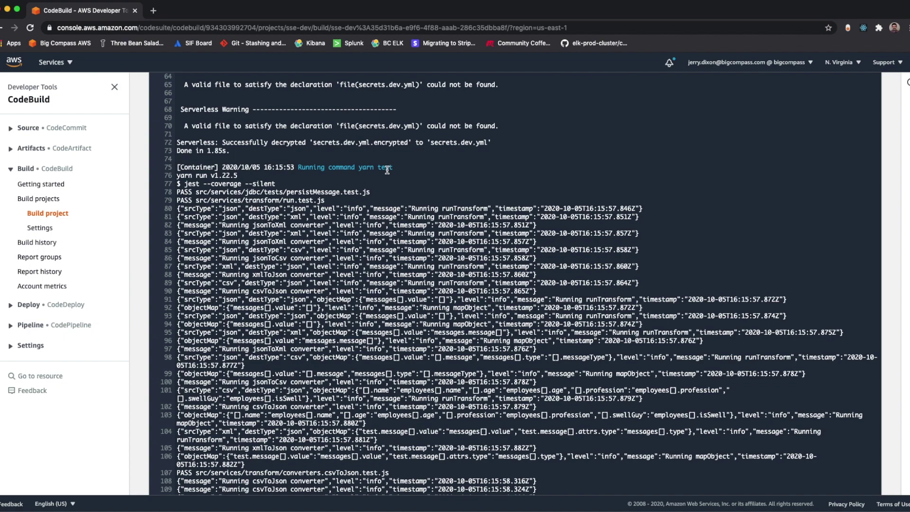
scroll(465, 185, down, 2)
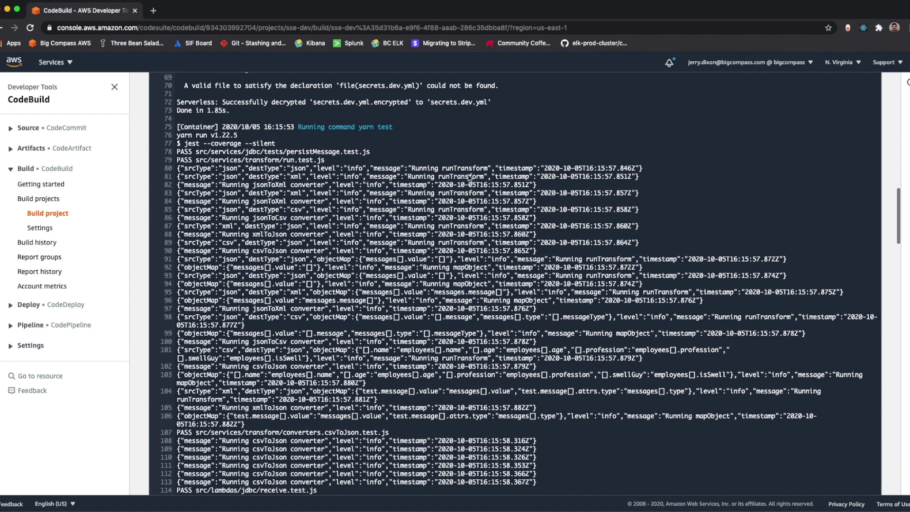
scroll(449, 283, down, 3)
scroll(454, 282, down, 5)
scroll(432, 290, down, 5)
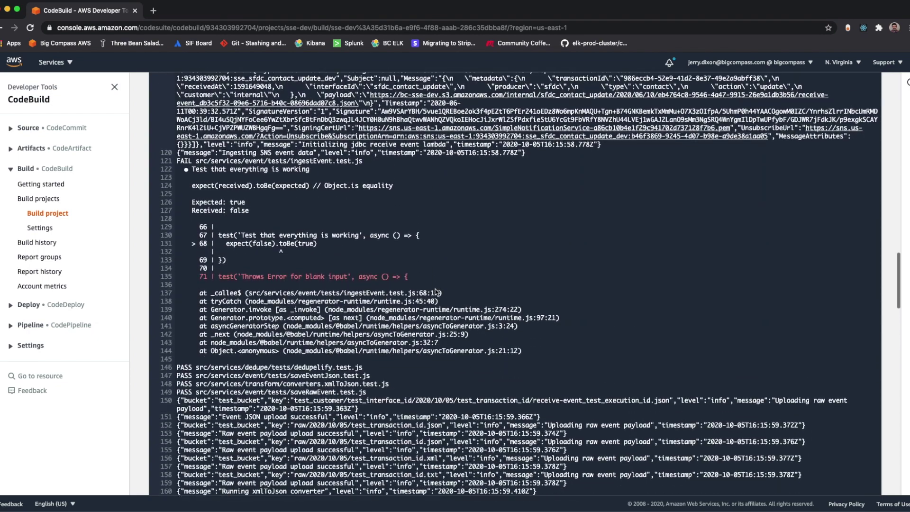
scroll(393, 259, down, 1)
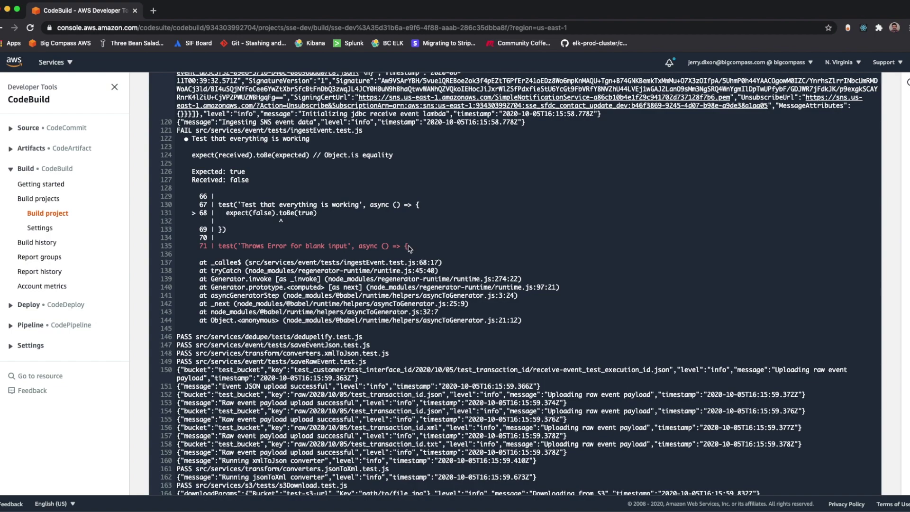
scroll(410, 248, down, 1)
scroll(409, 248, down, 1)
scroll(408, 246, down, 1)
scroll(405, 242, down, 5)
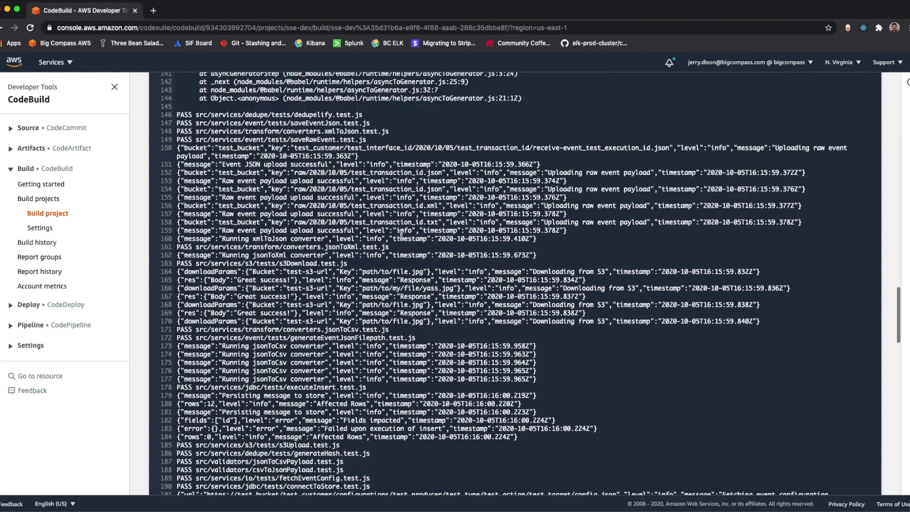
scroll(401, 234, down, 10)
scroll(400, 234, down, 8)
scroll(401, 235, down, 2)
scroll(399, 238, down, 7)
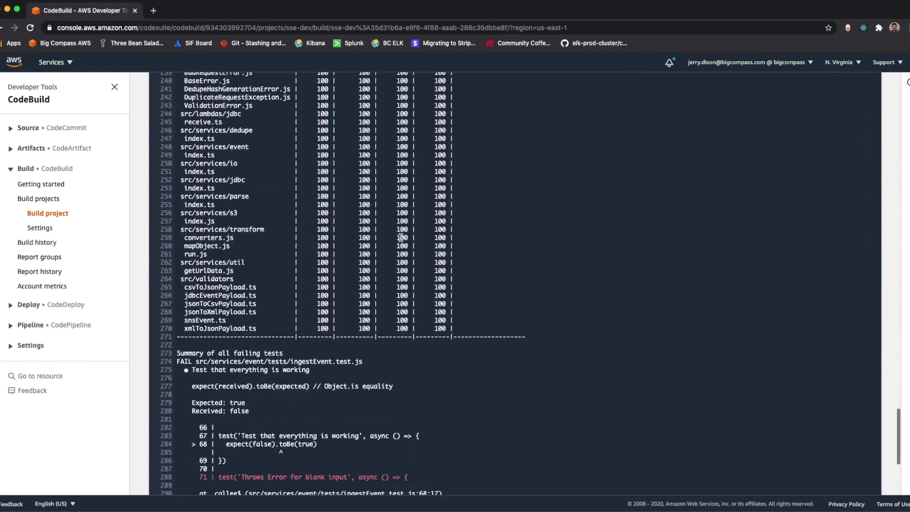
scroll(399, 240, down, 2)
scroll(401, 239, down, 5)
scroll(400, 240, up, 2)
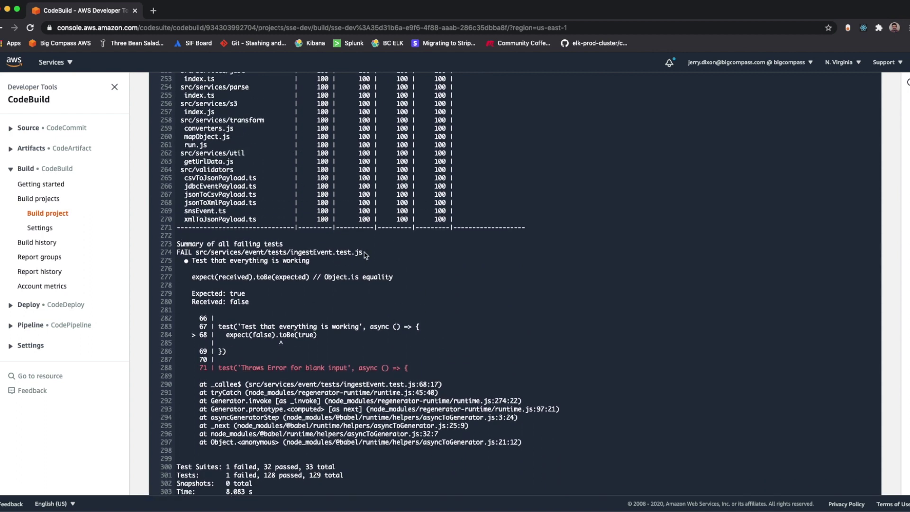
Step: Delete the 'Test that everything is working' block (lines 67–69) in ingestEvent.test.js and save
key(super+Tab)
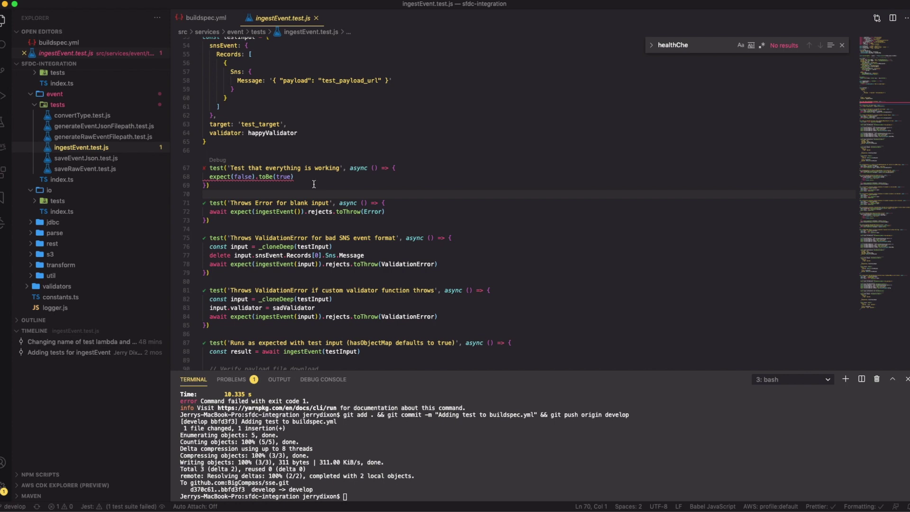
drag(214, 194, 184, 171)
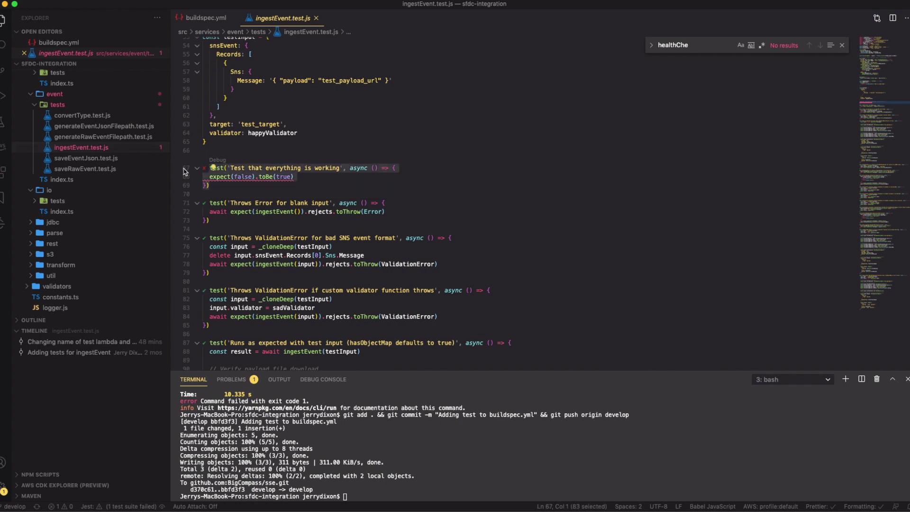
key(BackSpace)
key(BackSpace)
key(BackSpace)
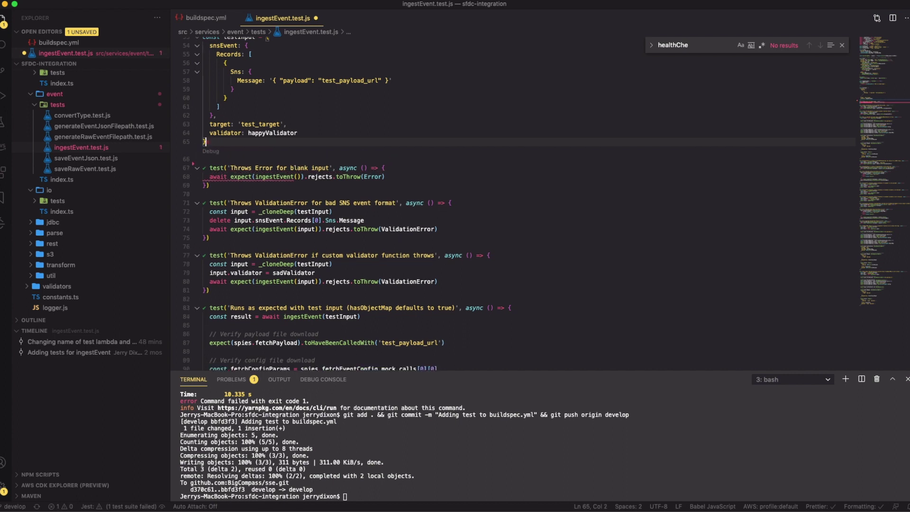
key(super+s)
key(ctrl+grave)
text(git add . )
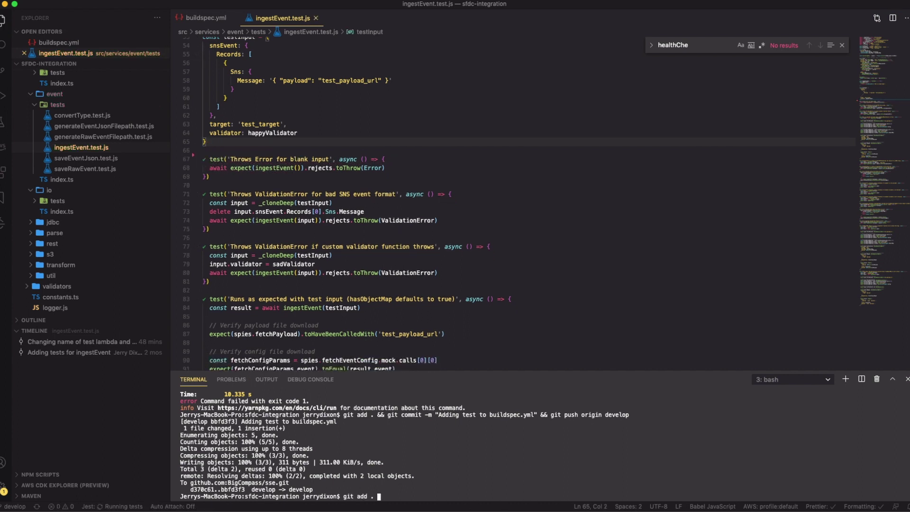
text(&& git commit -m )
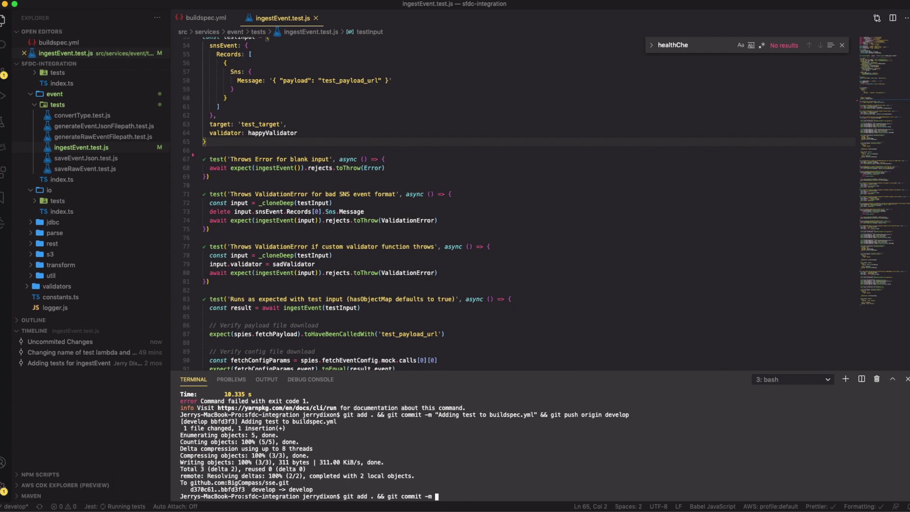
text("Fixing test )
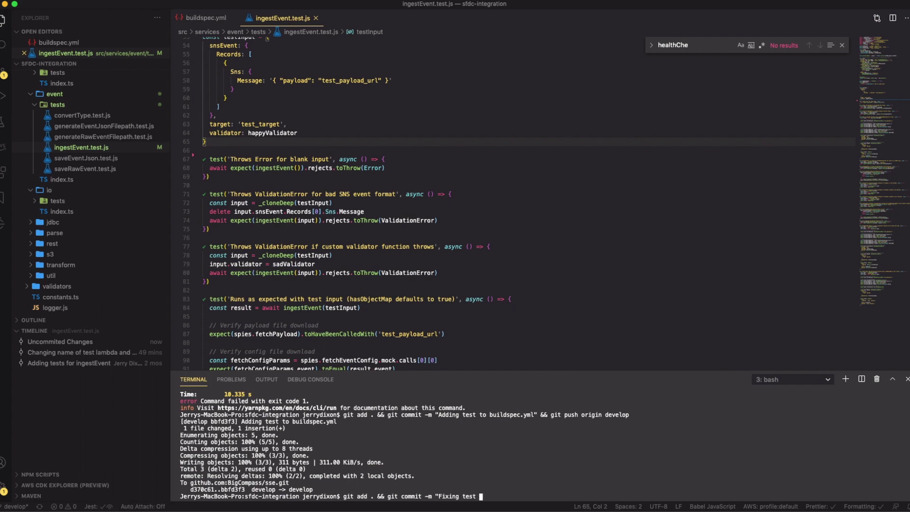
text(that was breaking thi)
text(ngs" && git push)
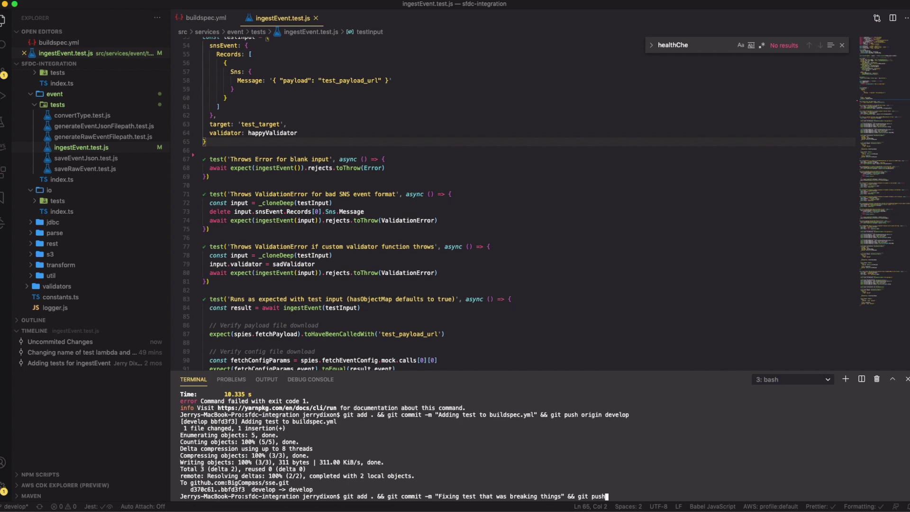
text( origin develo)
text(p)
Step: Commit with message 'Fixing test that was breaking things' and push to develop
key(Return)
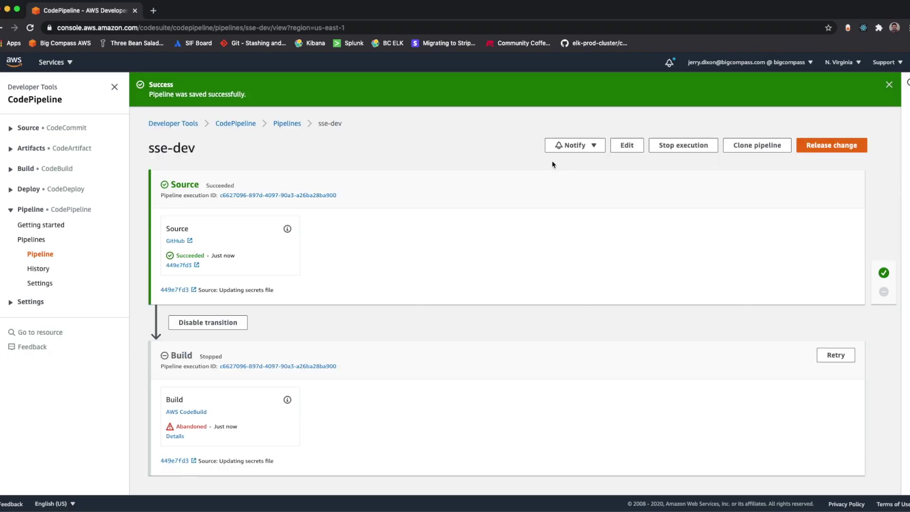
Step: Edit the sse-dev pipeline and add a RegressionTest stage after Build
click(626, 146)
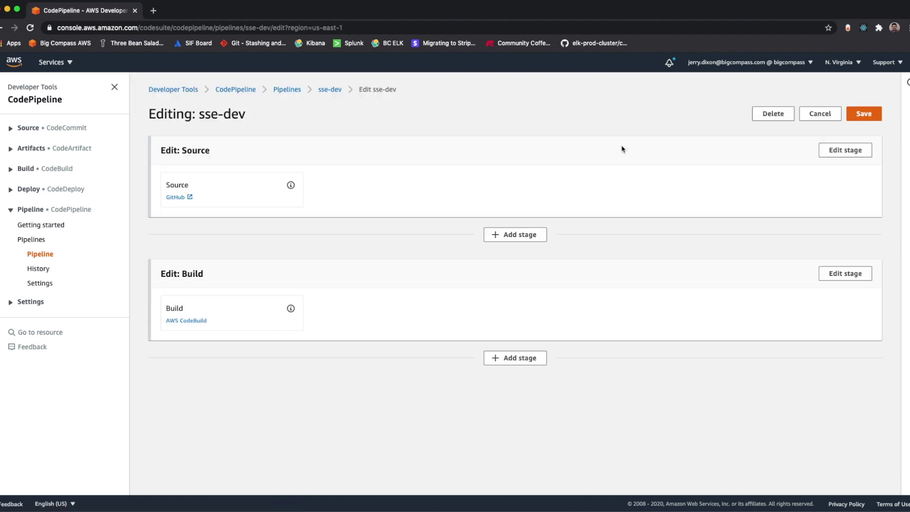
click(522, 360)
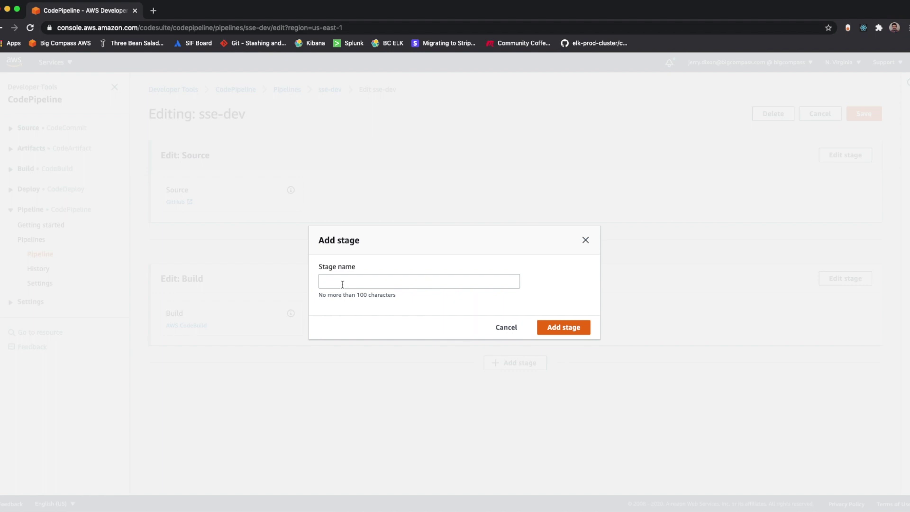
click(350, 280)
text(Regr)
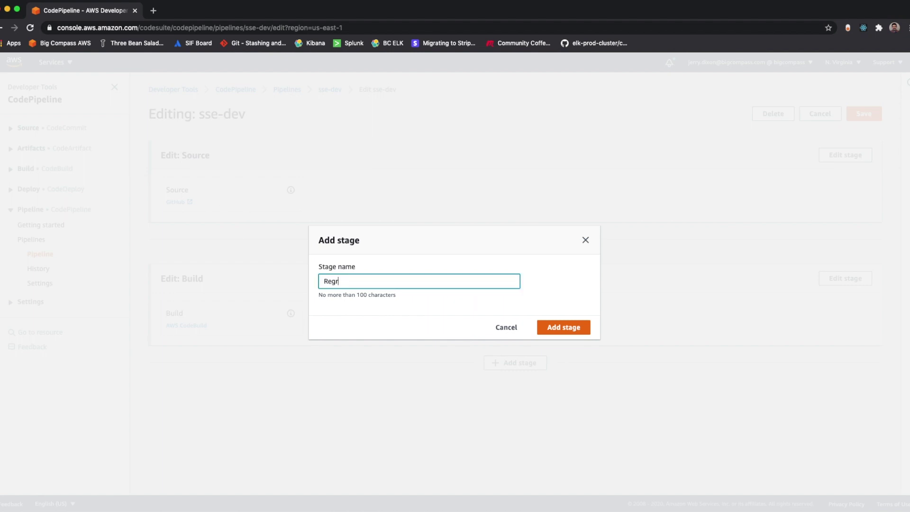
text(essionTest)
key(Return)
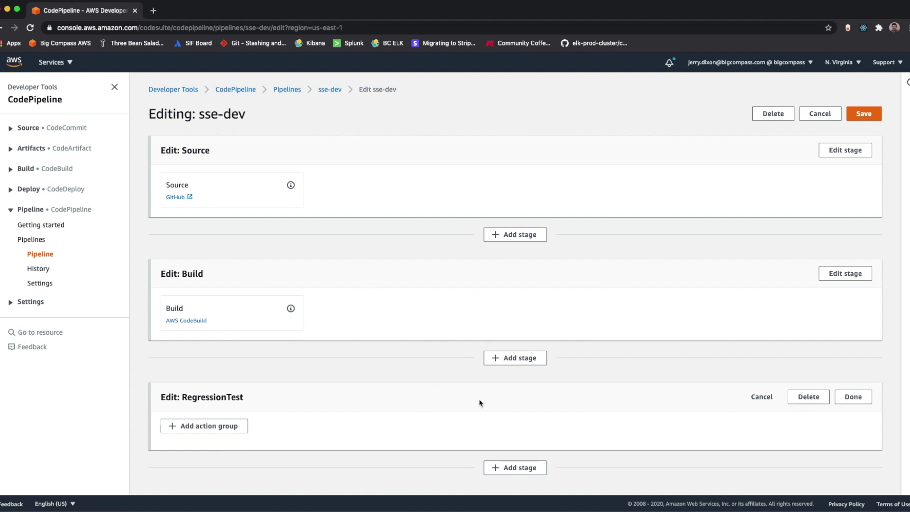
scroll(479, 403, down, 1)
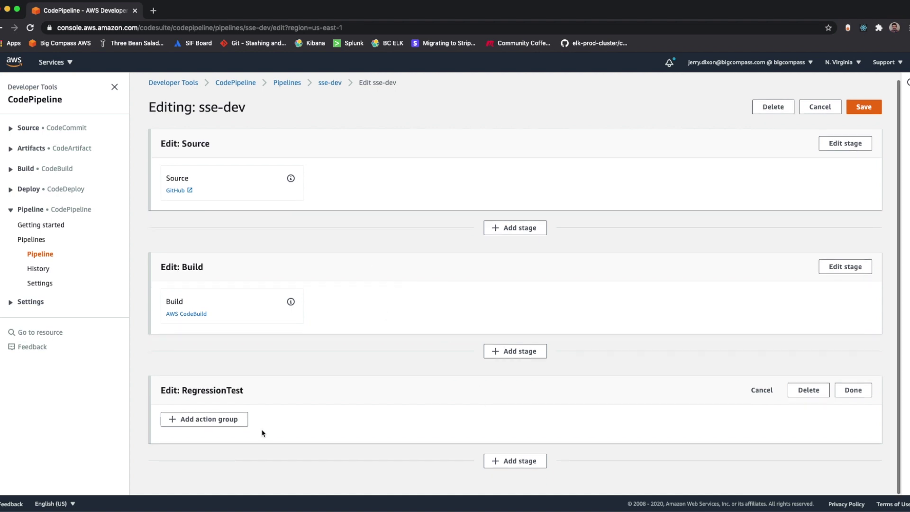
Step: Add a RegressionTest action with provider AWS Lambda and function sse-dev-regressionTest
click(229, 424)
click(236, 149)
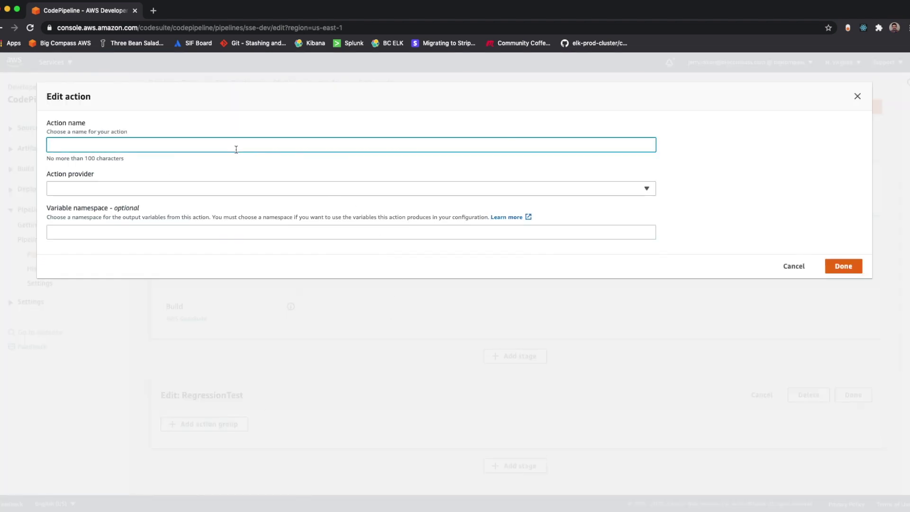
text(RegressionTest)
click(180, 191)
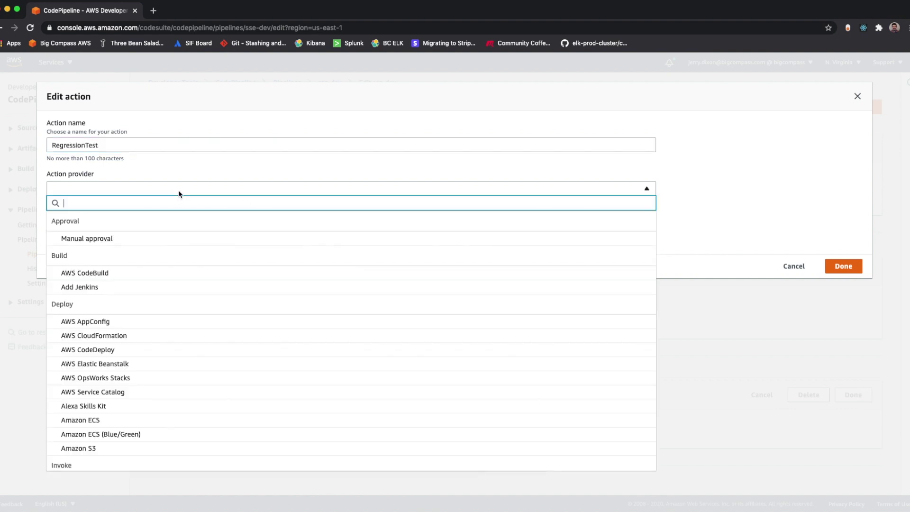
text(aws lambda)
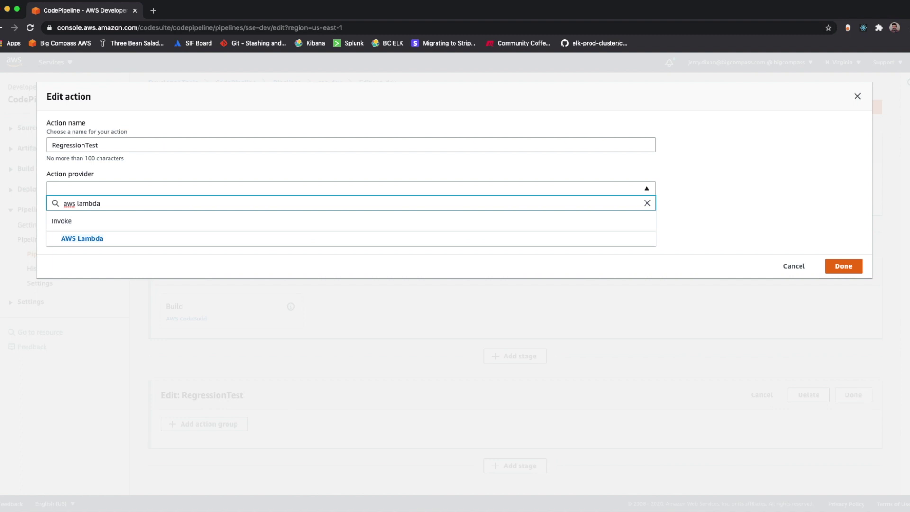
click(150, 237)
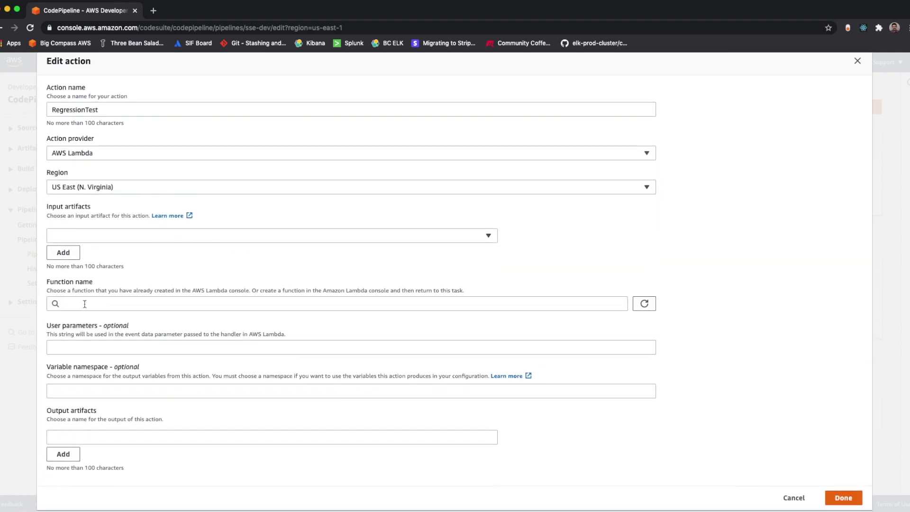
click(85, 304)
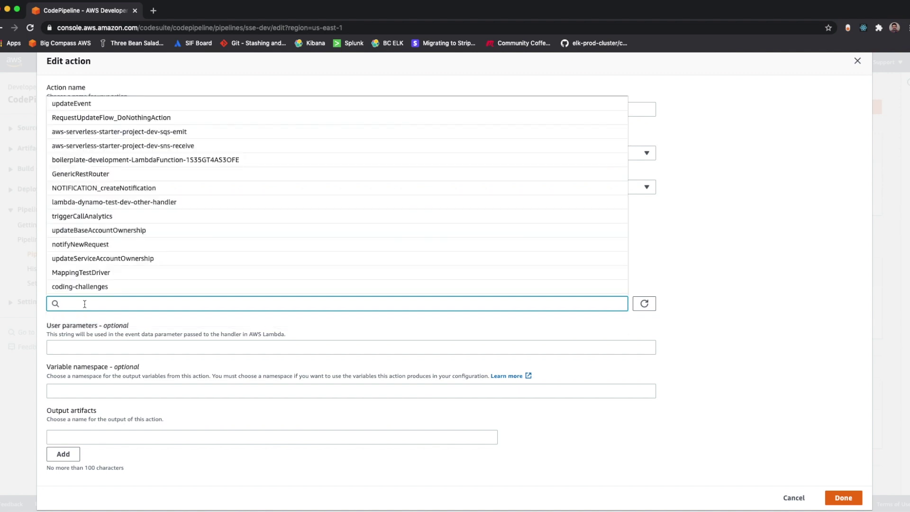
text(regression)
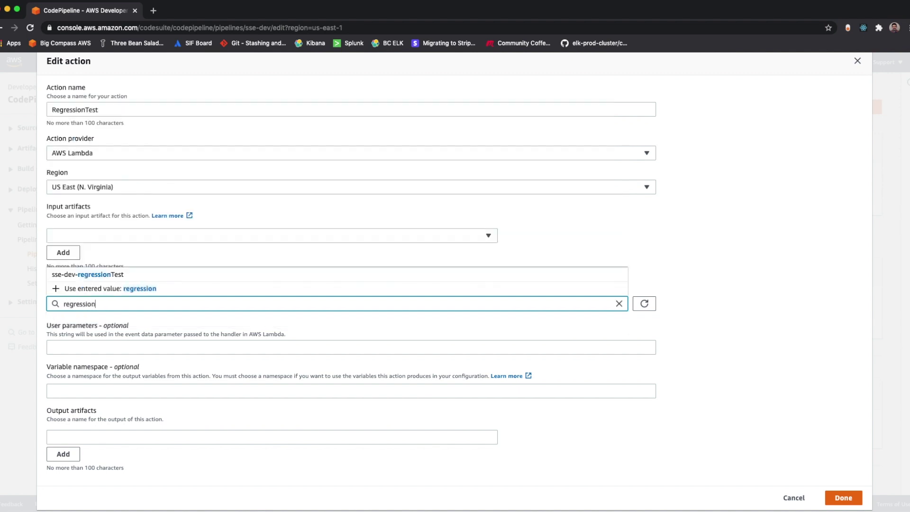
click(78, 275)
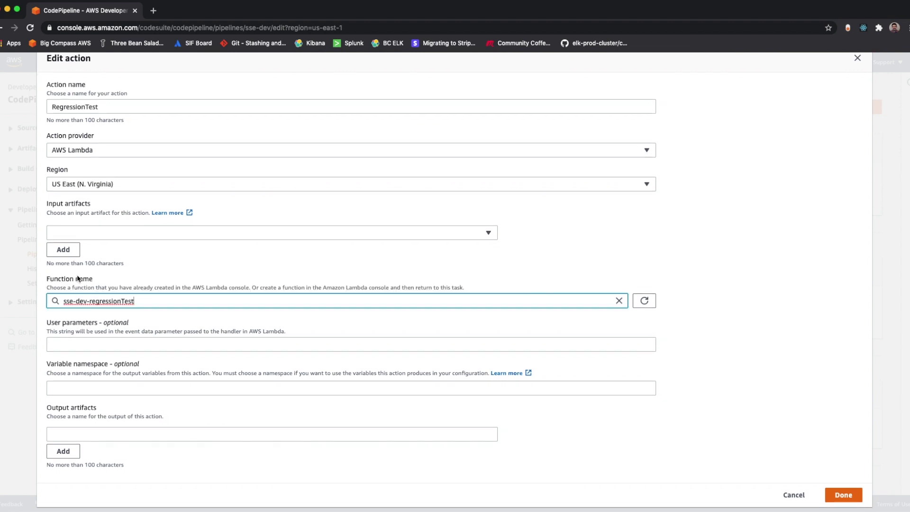
click(179, 286)
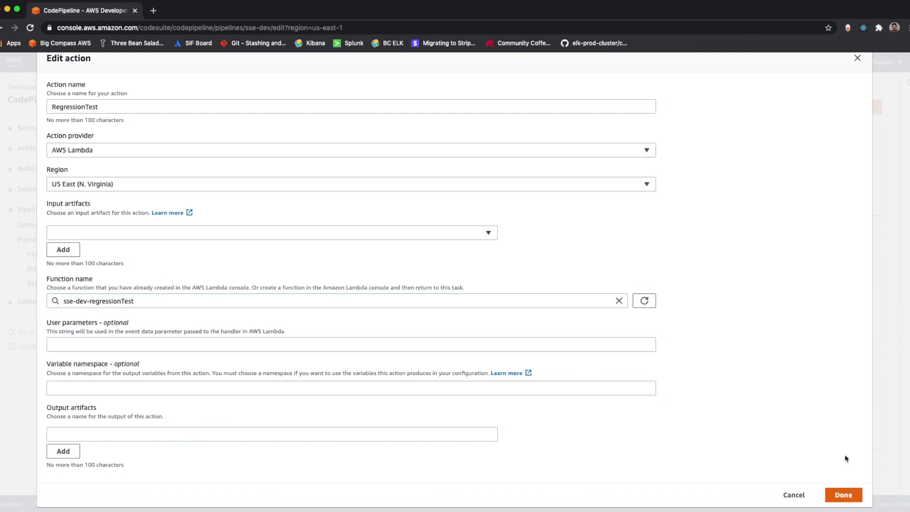
click(843, 494)
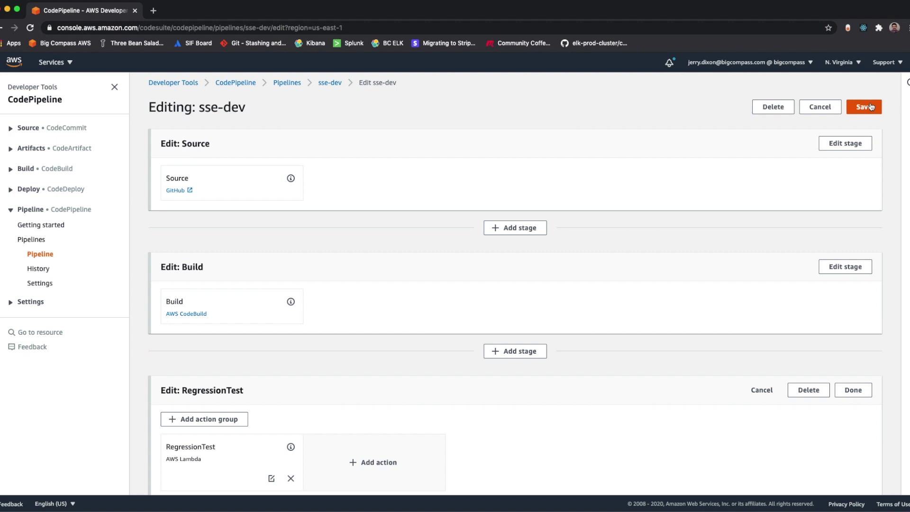
Step: Save and release sse-dev, then open logs for the RegressionTest action that failed on database access
click(868, 109)
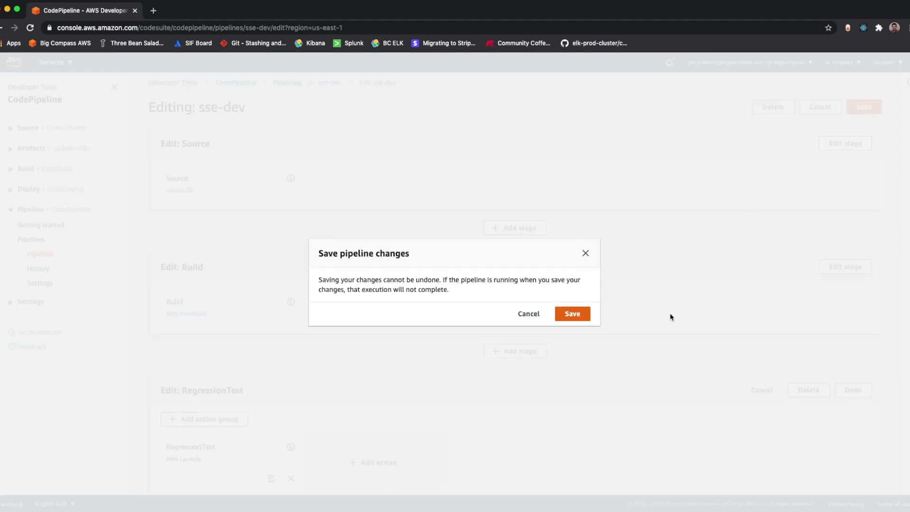
click(573, 315)
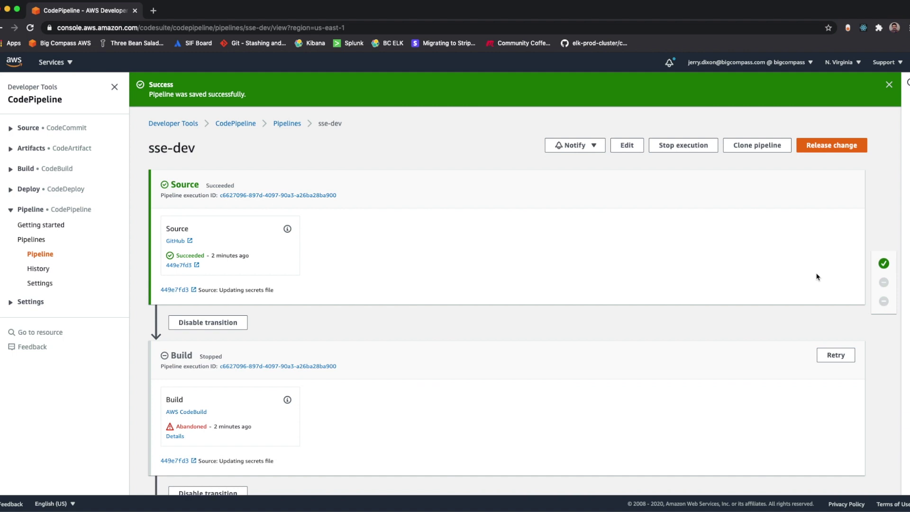
click(840, 146)
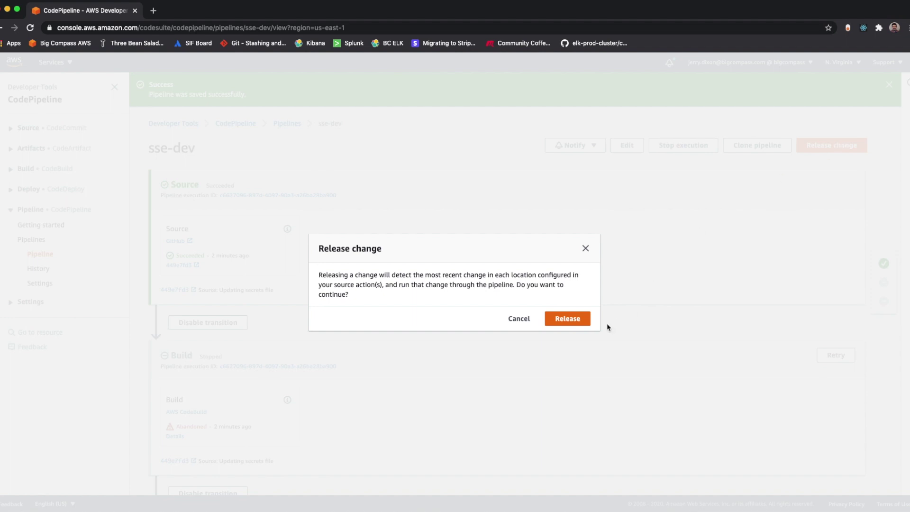
click(569, 320)
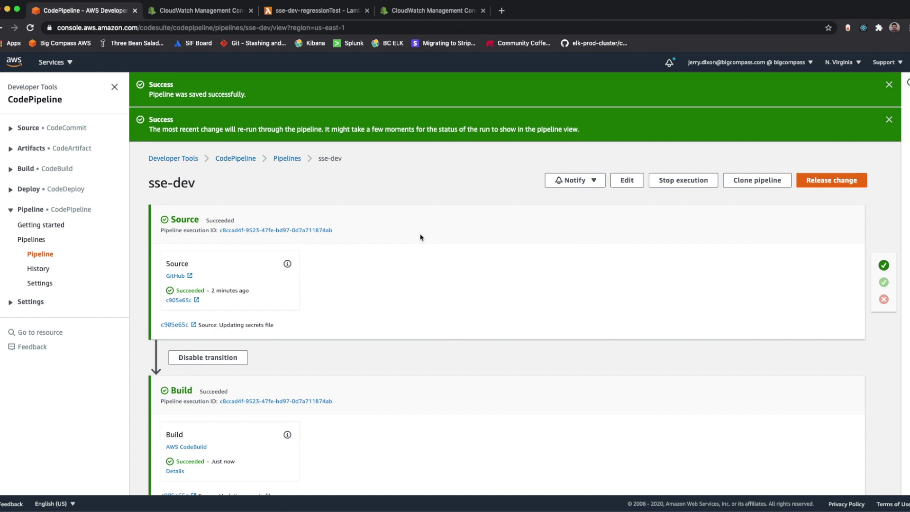
scroll(420, 239, down, 2)
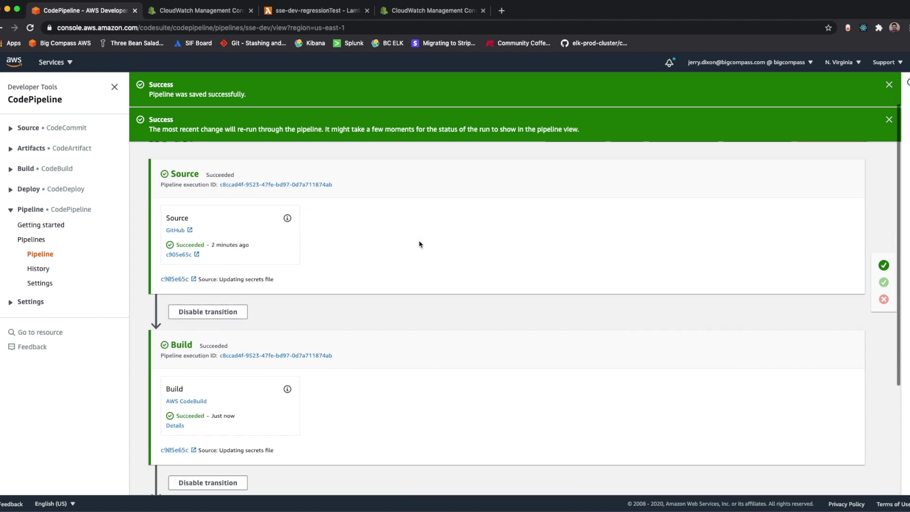
scroll(420, 240, down, 2)
scroll(420, 244, down, 2)
scroll(420, 244, down, 1)
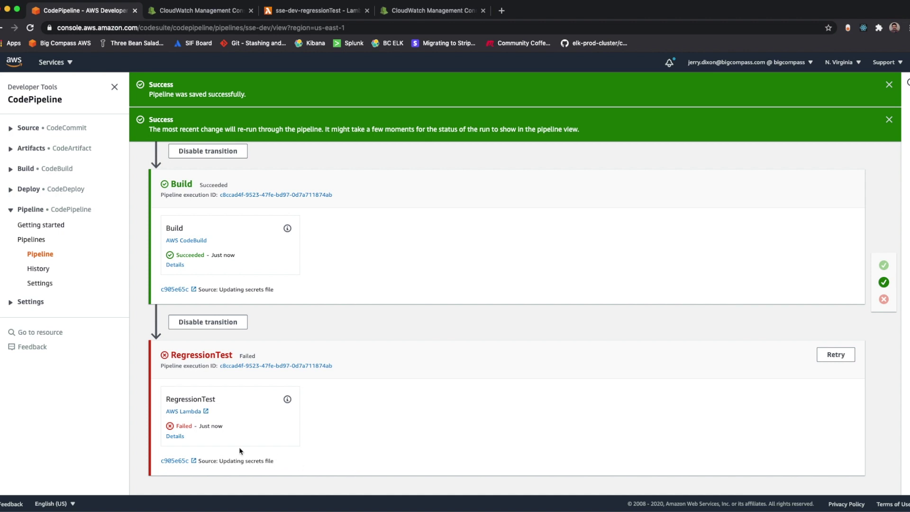
click(175, 436)
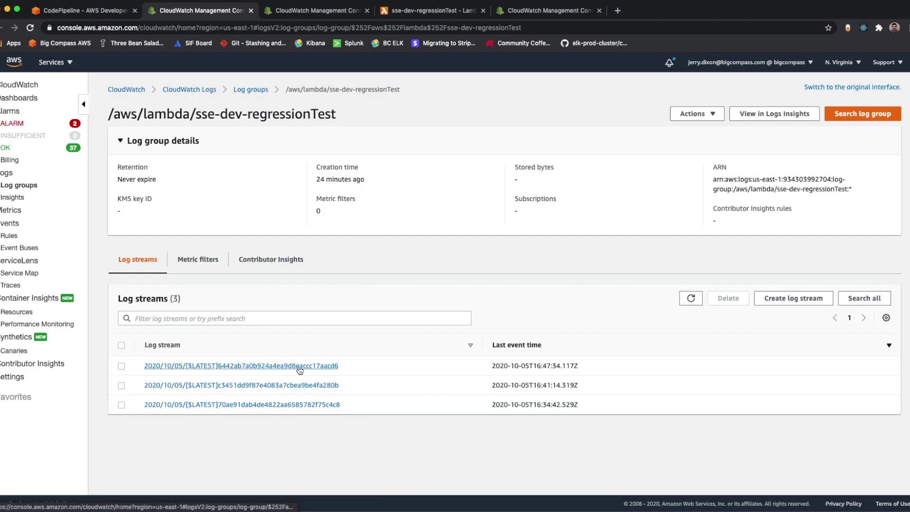
Step: Expand the DB_CONNECT_FAILURE access-denied entry in the newest log stream, then return to the pipeline
click(298, 365)
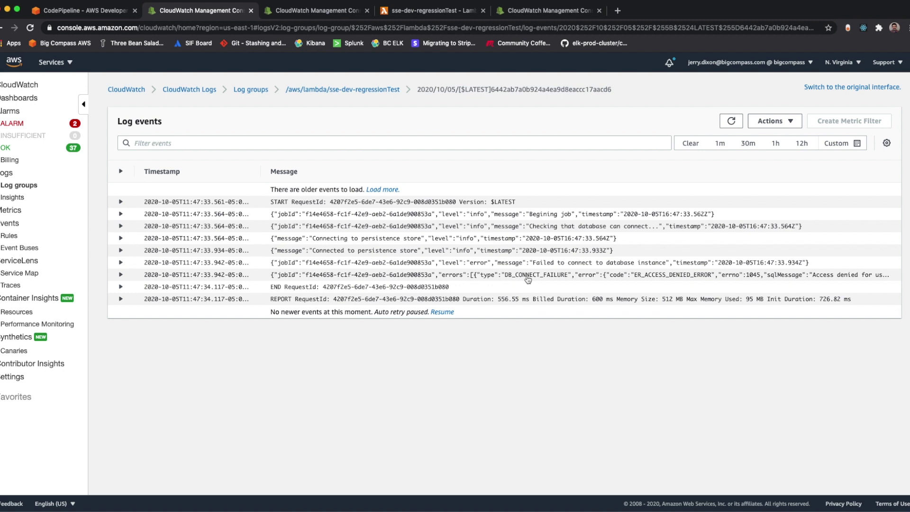
click(527, 277)
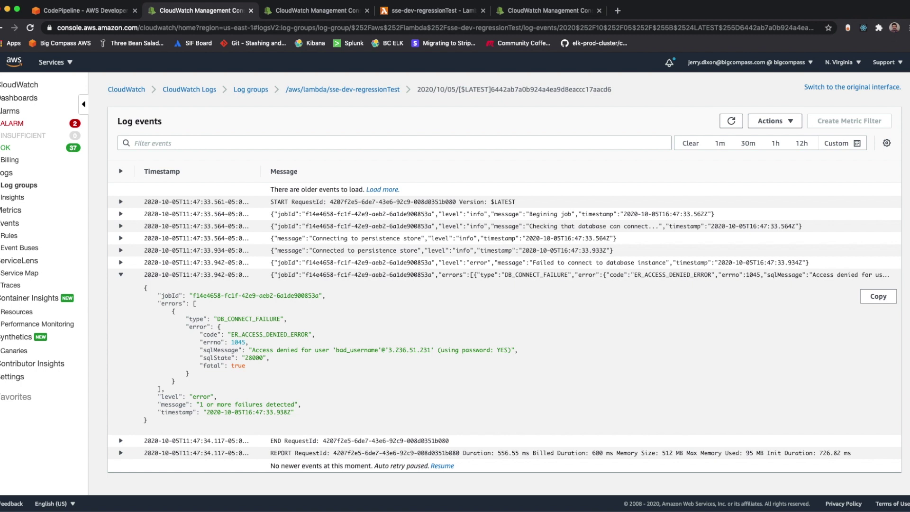
key(ctrl+shift+Tab)
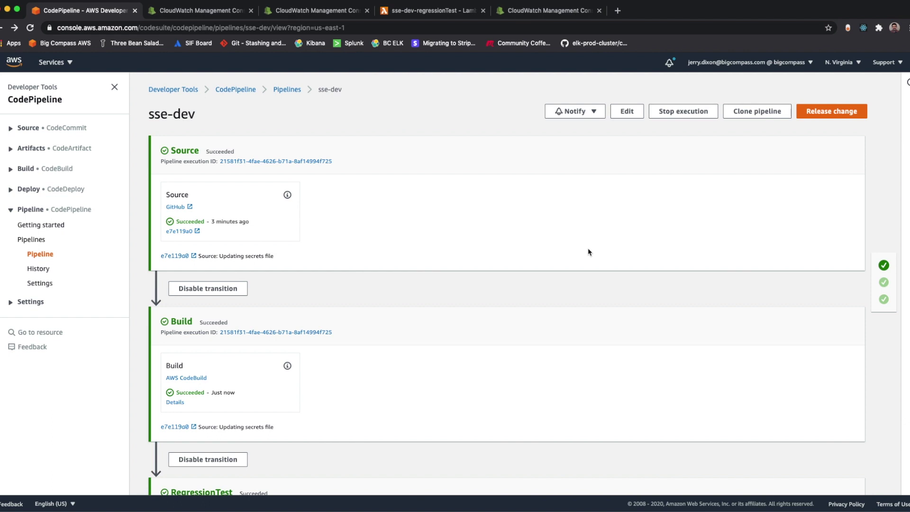
scroll(588, 251, down, 2)
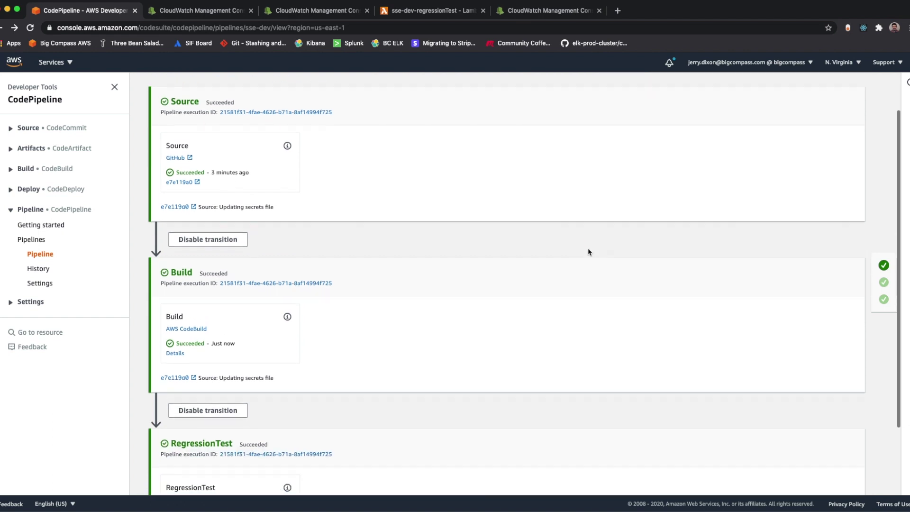
scroll(588, 251, down, 1)
scroll(588, 251, down, 1)
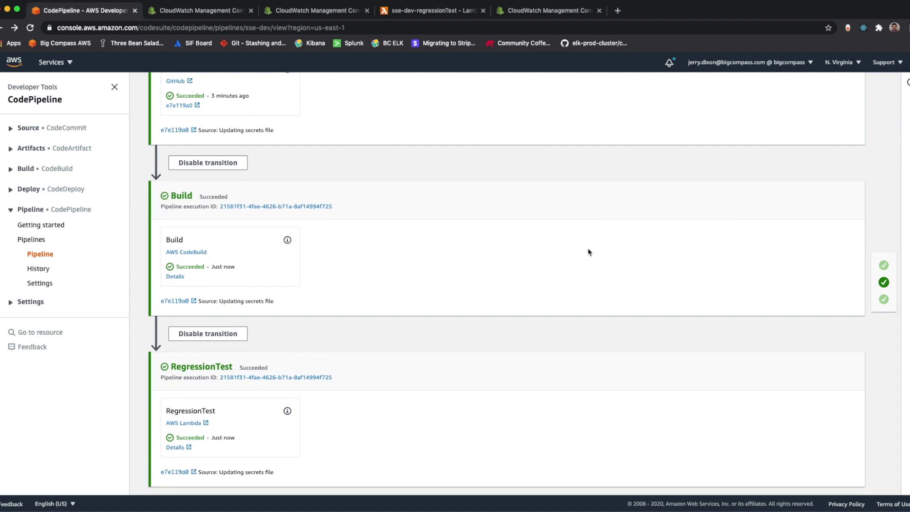